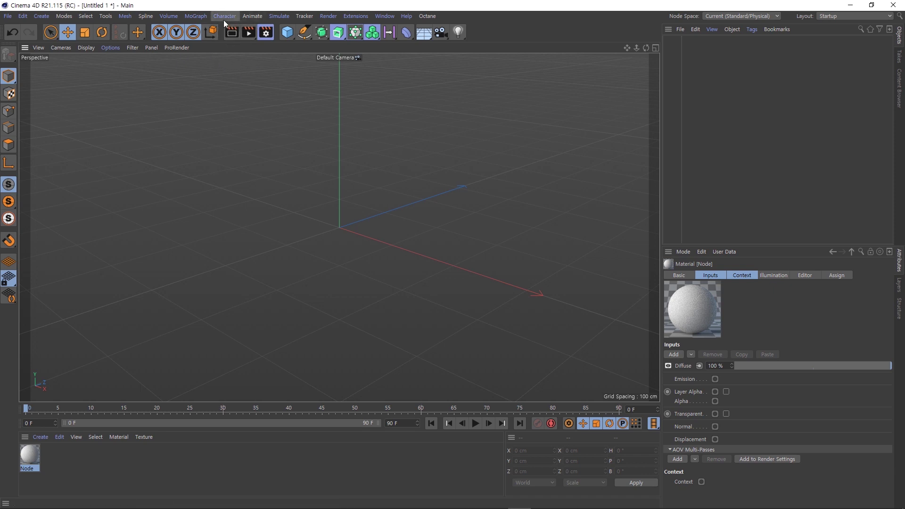
- Tear off the Create > Material commands as a floating palette and move it up-left
{"action": "left_click", "coordinate": [41, 16]}
{"action": "mouse_move", "coordinate": [55, 148]}
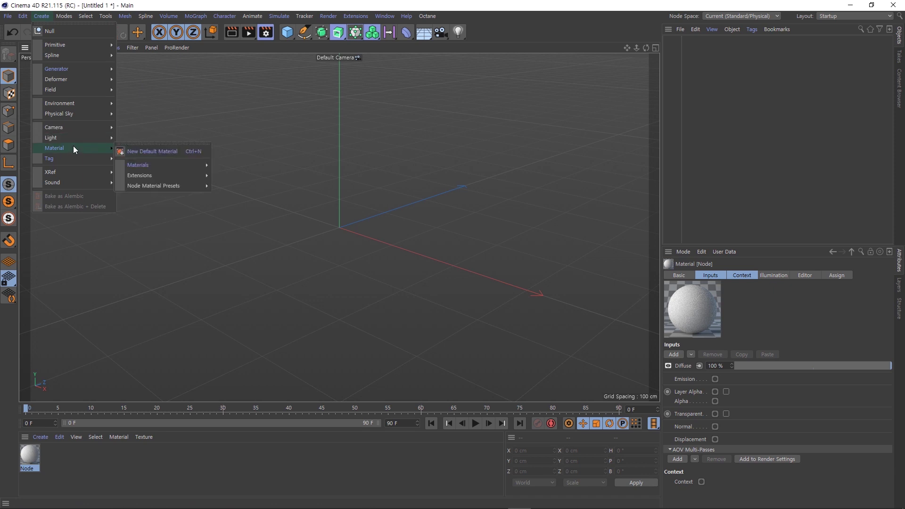
{"action": "left_click", "coordinate": [145, 144]}
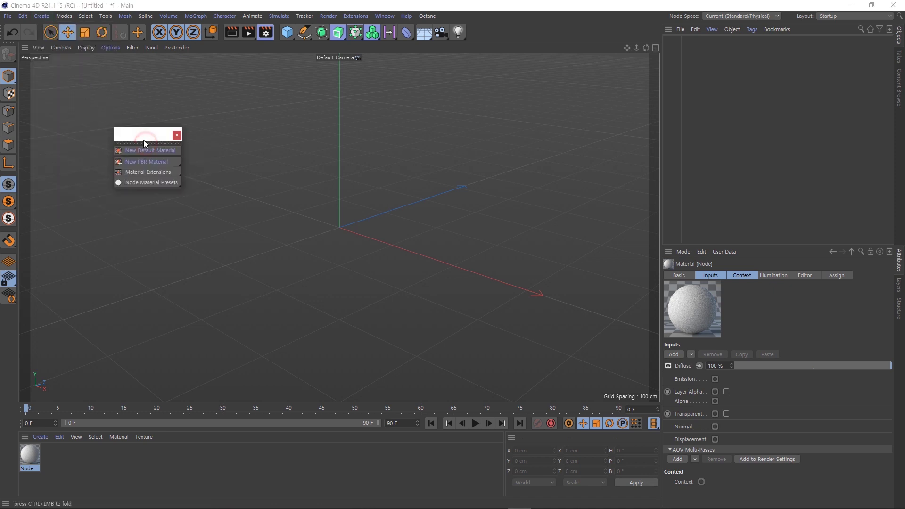
{"action": "left_click_drag", "start_coordinate": [137, 128], "coordinate": [116, 105]}
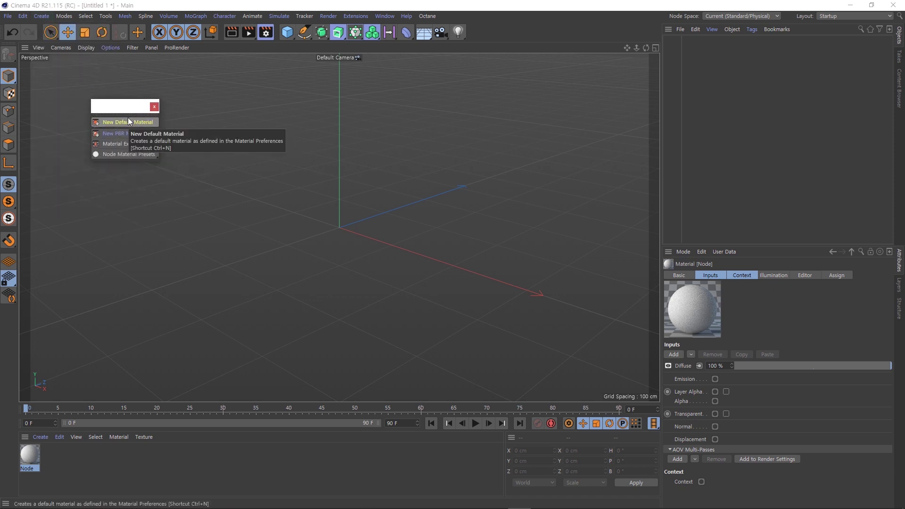
- Browse the Create > Material options and the new material types list without adding anything
{"action": "left_click", "coordinate": [41, 16]}
{"action": "mouse_move", "coordinate": [54, 148]}
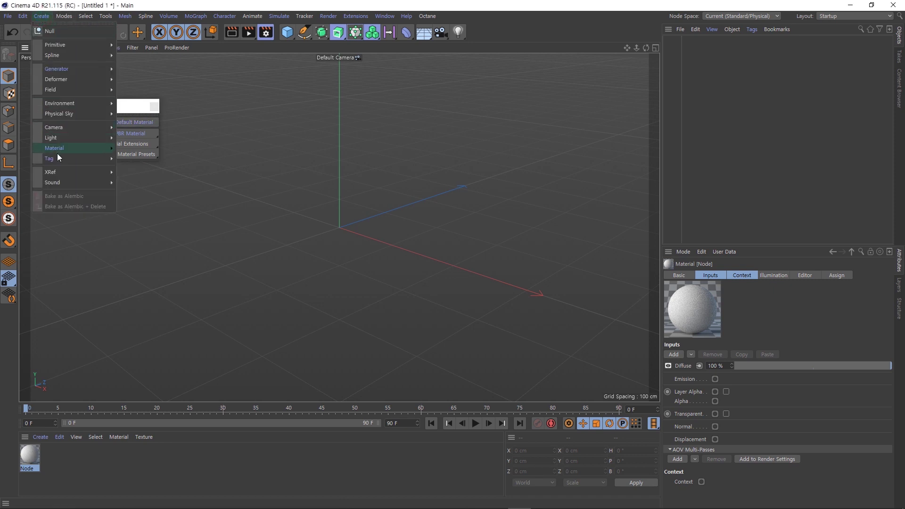
{"action": "left_click", "coordinate": [110, 471]}
{"action": "left_click", "coordinate": [40, 437]}
{"action": "mouse_move", "coordinate": [55, 342]}
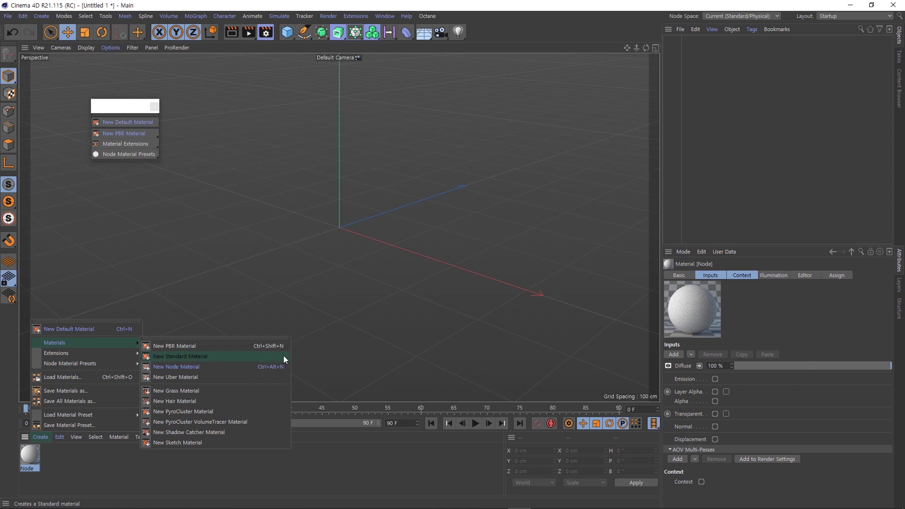
{"action": "left_click", "coordinate": [120, 448]}
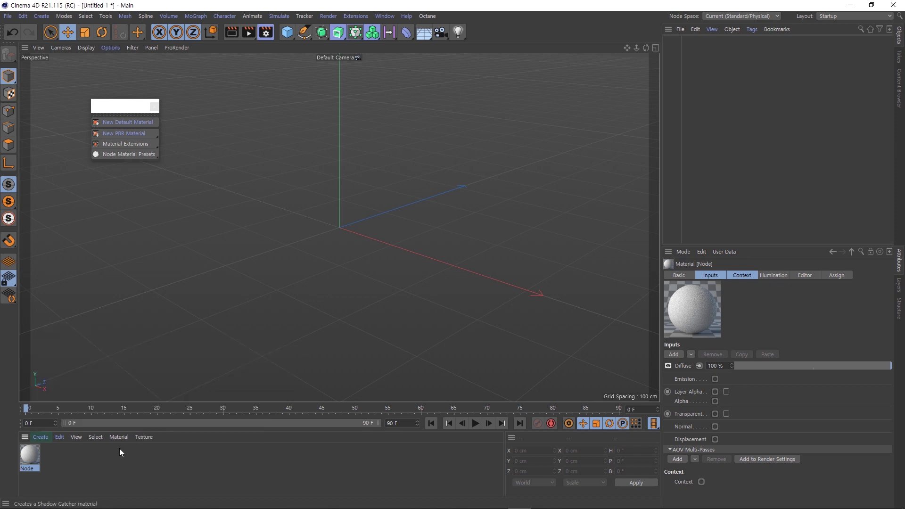
{"action": "left_click", "coordinate": [69, 459]}
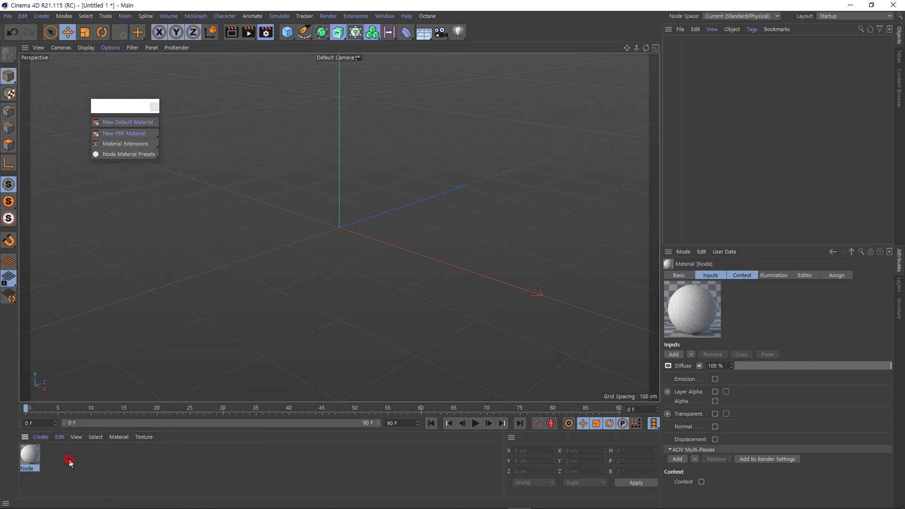
{"action": "left_click", "coordinate": [27, 16]}
{"action": "left_click", "coordinate": [60, 143]}
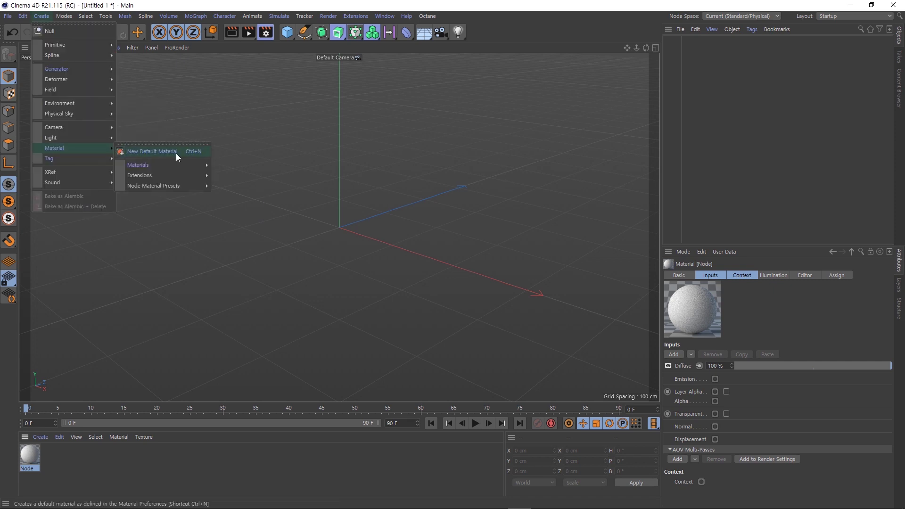
{"action": "mouse_move", "coordinate": [138, 165]}
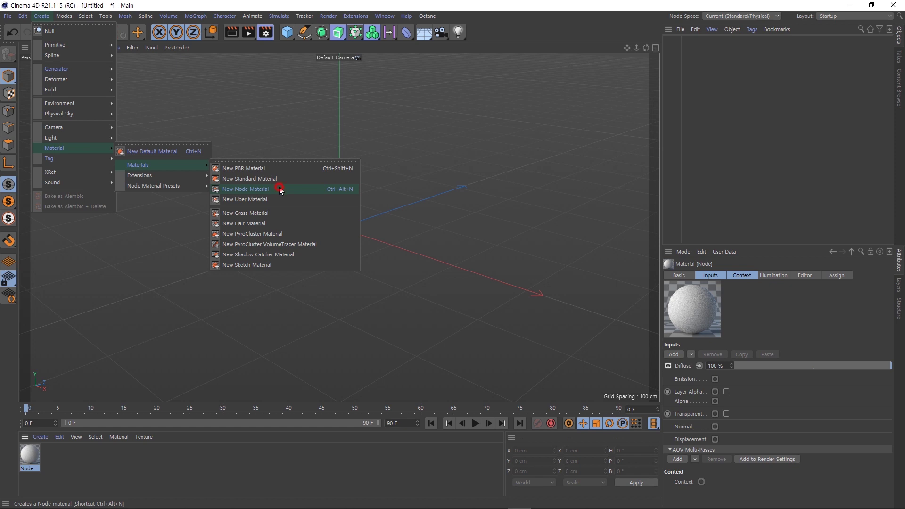
- Create a new node material, Node.1, and open its graph in the Node Editor
{"action": "left_click", "coordinate": [279, 187]}
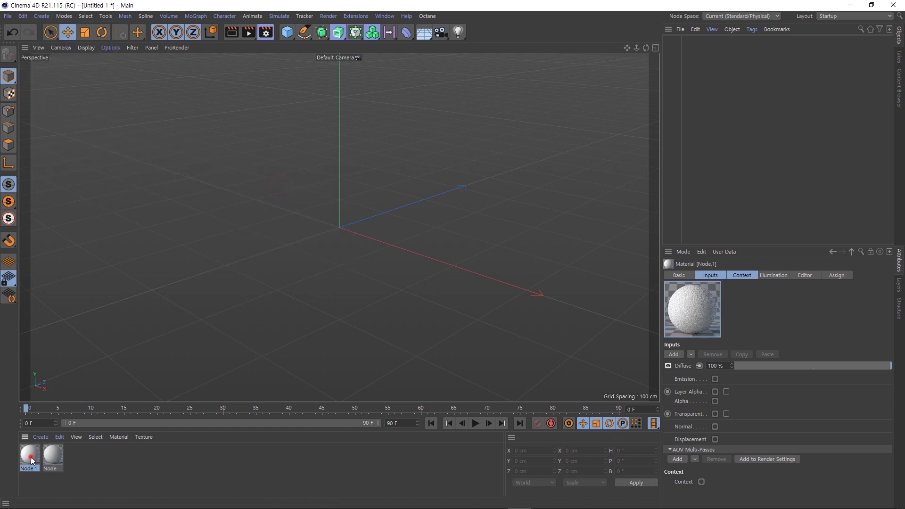
{"action": "double_click", "coordinate": [31, 459]}
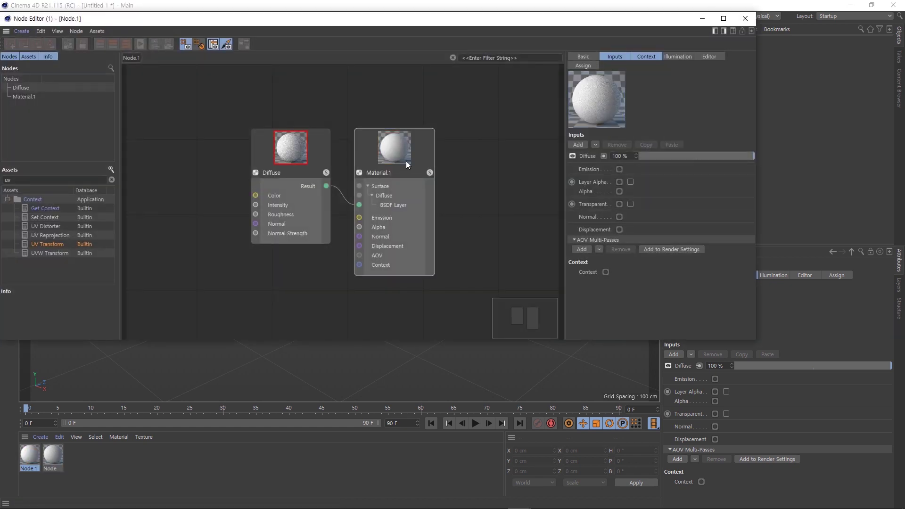
{"action": "left_click_drag", "start_coordinate": [297, 19], "coordinate": [327, 24]}
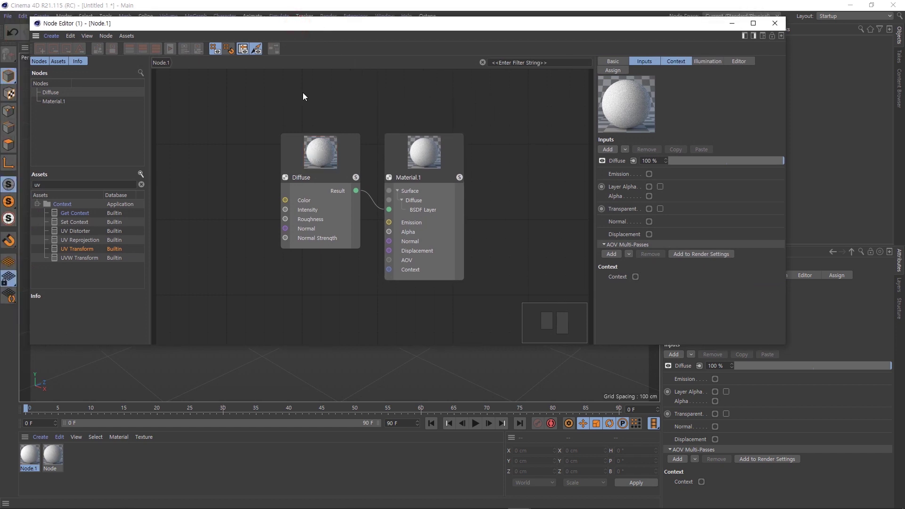
{"action": "middle_click_drag", "start_coordinate": [303, 96], "coordinate": [392, 91]}
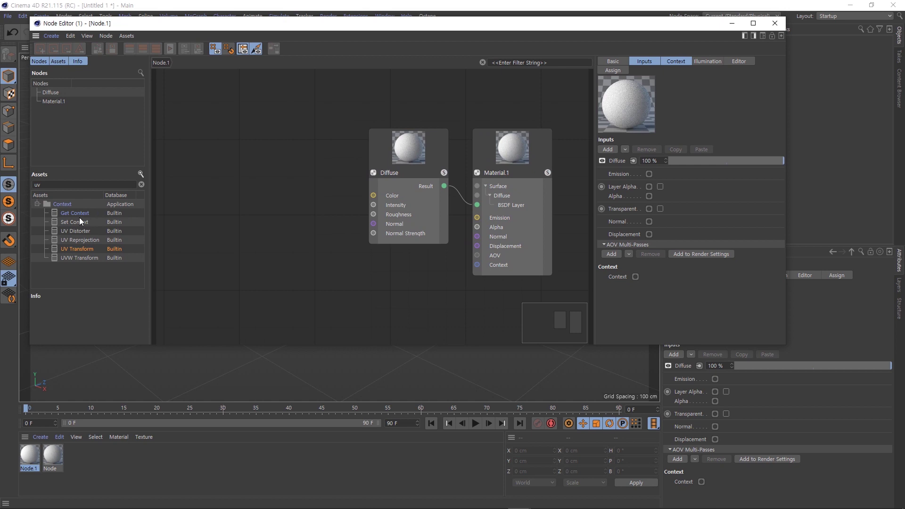
- Clear the Assets search filter and expand the 2D node asset group
{"action": "left_click", "coordinate": [141, 184]}
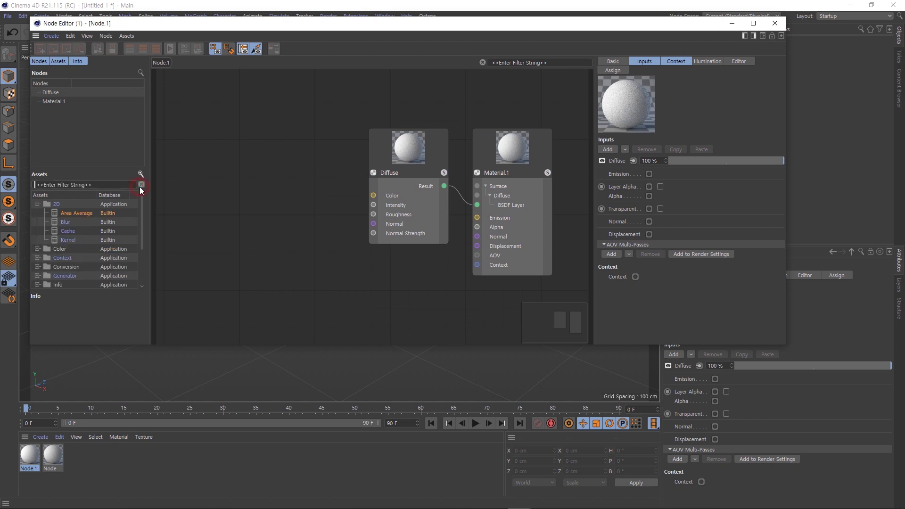
{"action": "left_click", "coordinate": [37, 204]}
{"action": "left_click", "coordinate": [78, 205]}
- Add an Area Average node wired into Diffuse Color, then search assets for 'check'
{"action": "mouse_move", "coordinate": [73, 215]}
{"action": "left_mouse_down"}
{"action": "mouse_move", "coordinate": [191, 211]}
{"action": "mouse_move", "coordinate": [249, 159]}
{"action": "left_mouse_up"}
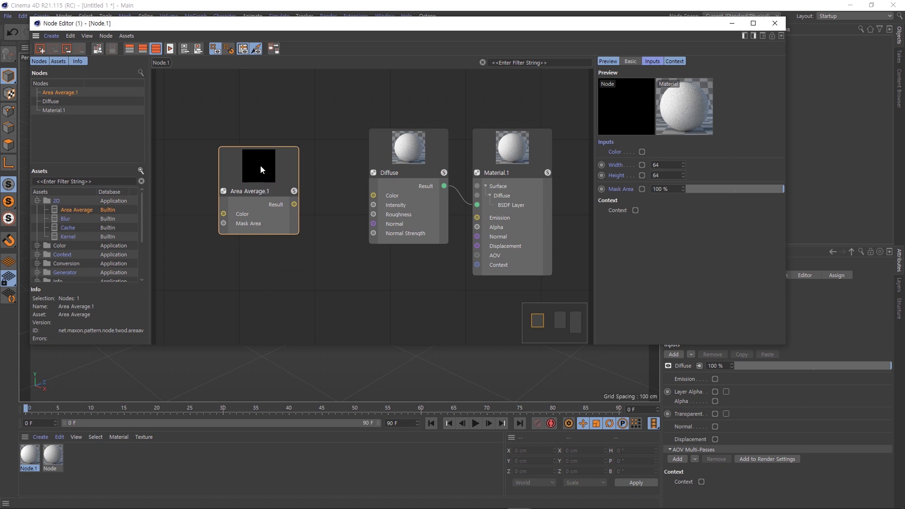
{"action": "left_click_drag", "start_coordinate": [260, 165], "coordinate": [286, 166]}
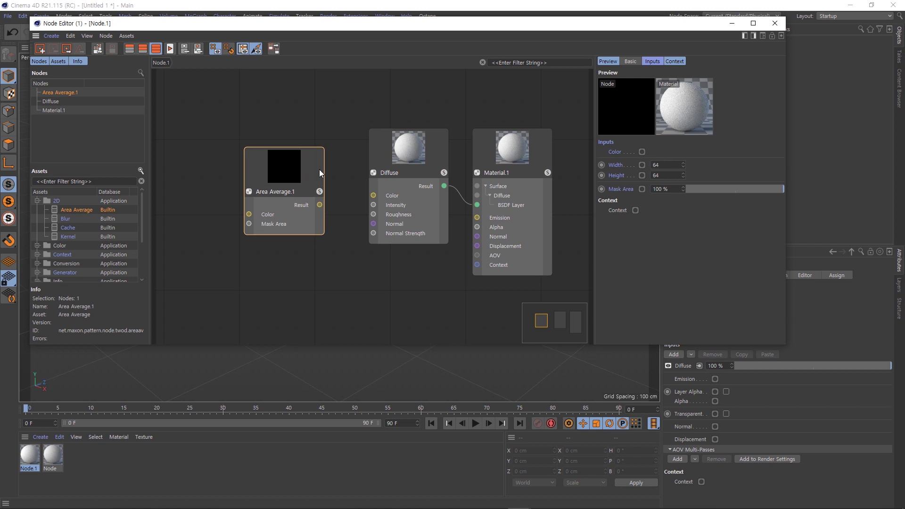
{"action": "left_click_drag", "start_coordinate": [320, 205], "coordinate": [373, 195]}
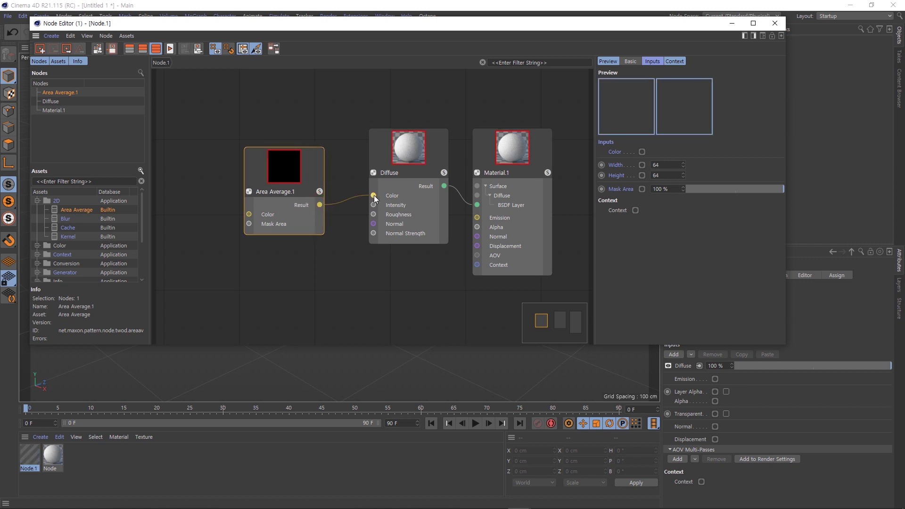
{"action": "left_click_drag", "start_coordinate": [281, 177], "coordinate": [299, 169]}
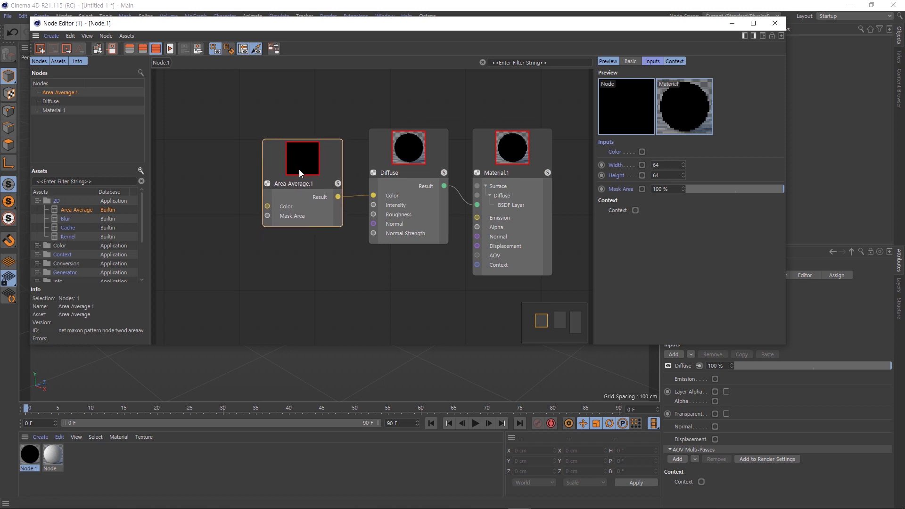
{"action": "left_click", "coordinate": [93, 182]}
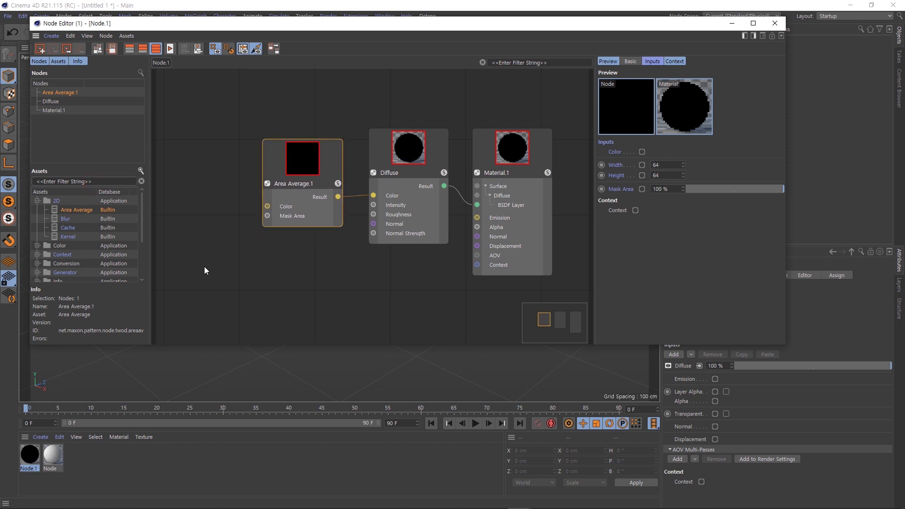
{"action": "type", "text": "check"}
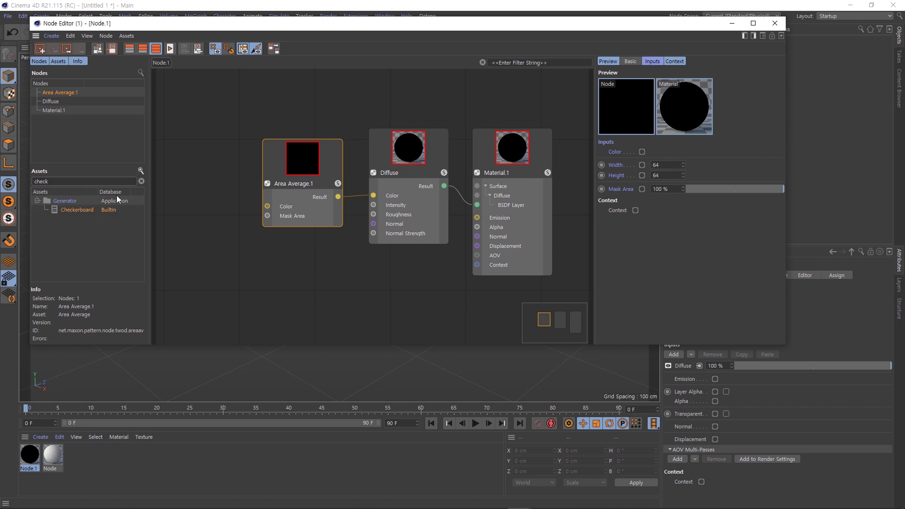
- Add a Checkerboard node feeding Area Average's Color and make its Color 1 olive green
{"action": "mouse_move", "coordinate": [72, 211]}
{"action": "left_mouse_down"}
{"action": "mouse_move", "coordinate": [177, 157]}
{"action": "mouse_move", "coordinate": [202, 114]}
{"action": "left_mouse_up"}
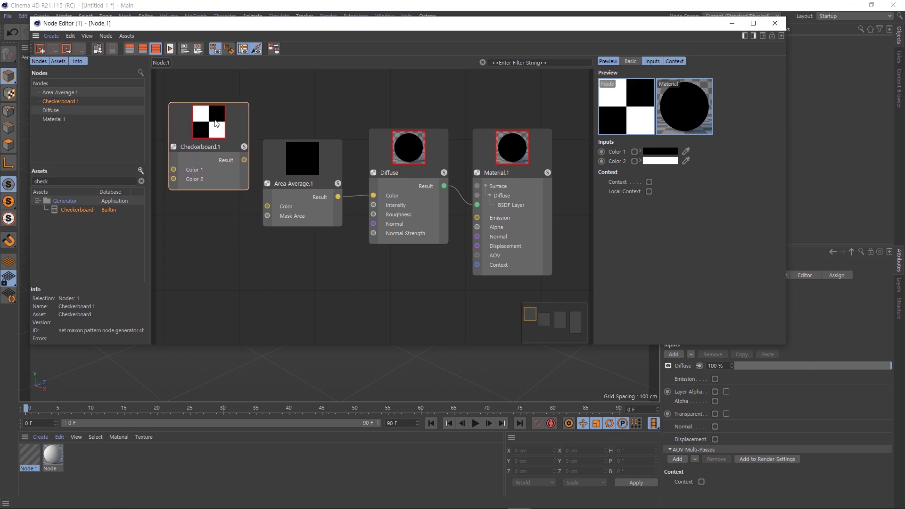
{"action": "left_click_drag", "start_coordinate": [244, 159], "coordinate": [268, 206]}
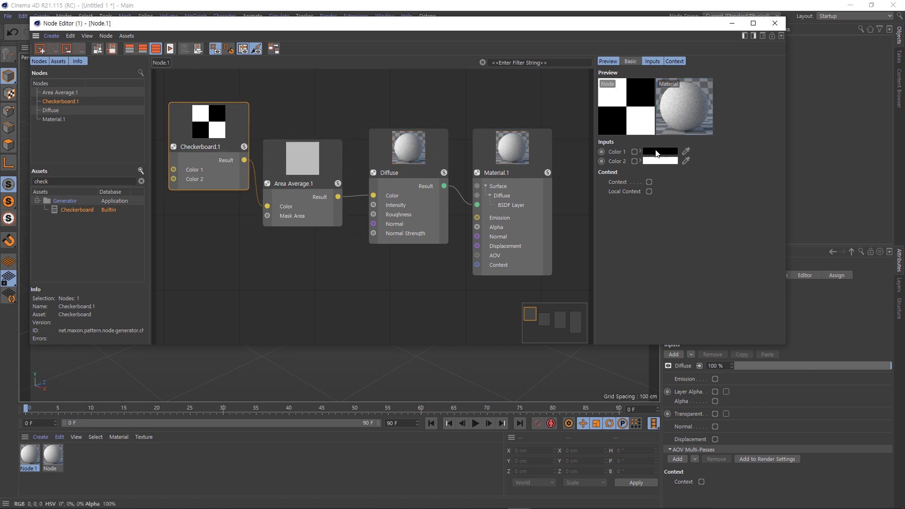
{"action": "left_click", "coordinate": [669, 153]}
{"action": "left_click", "coordinate": [645, 141]}
{"action": "mouse_move", "coordinate": [672, 162]}
{"action": "left_mouse_down"}
{"action": "mouse_move", "coordinate": [743, 149]}
{"action": "mouse_move", "coordinate": [722, 152]}
{"action": "left_mouse_up"}
{"action": "left_click", "coordinate": [696, 162]}
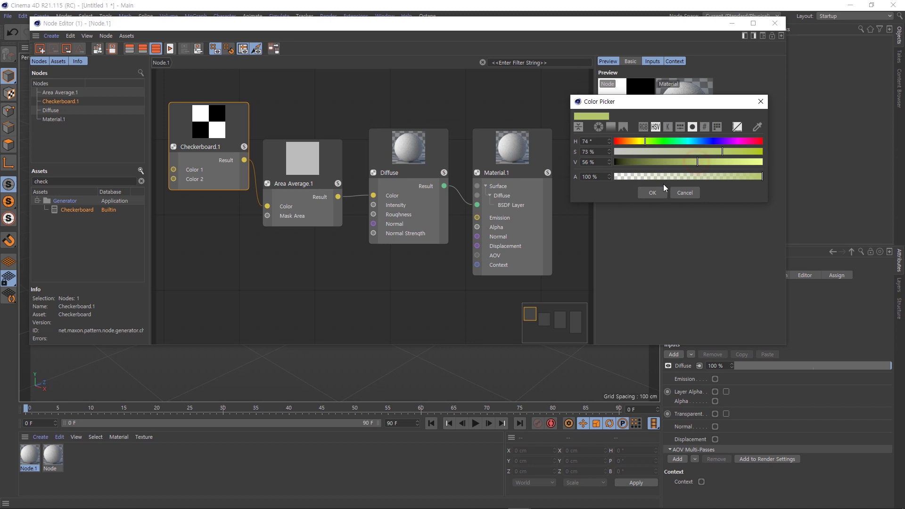
{"action": "left_click", "coordinate": [661, 191]}
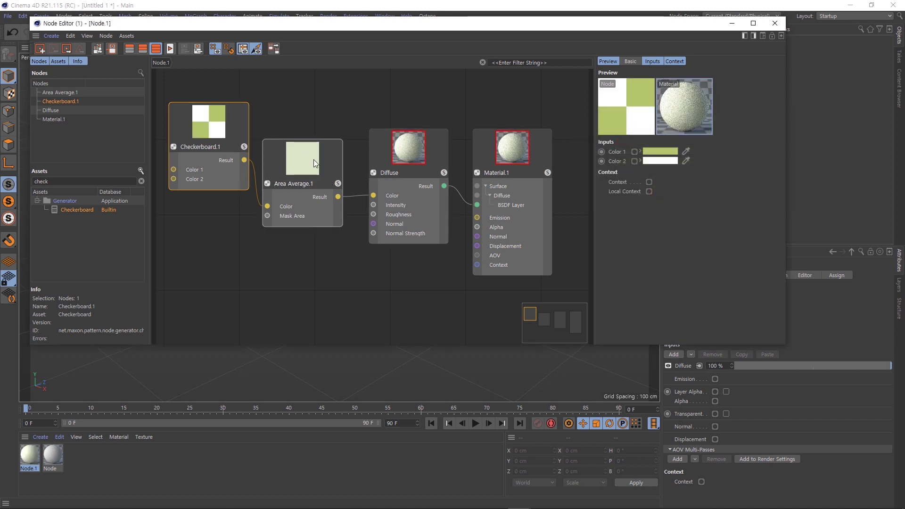
{"action": "double_click", "coordinate": [41, 181]}
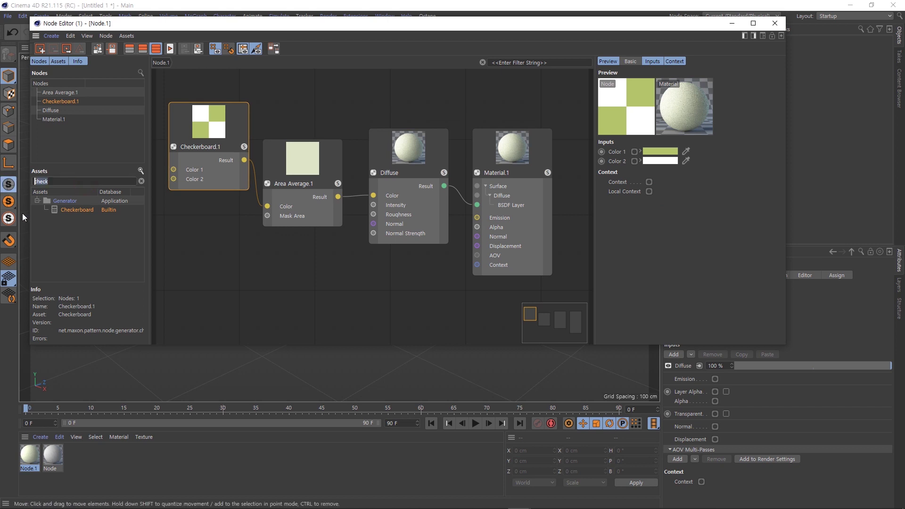
- Add a Circle node feeding Area Average's Mask Area, then search assets for 'UV'
{"action": "type", "text": "circle"}
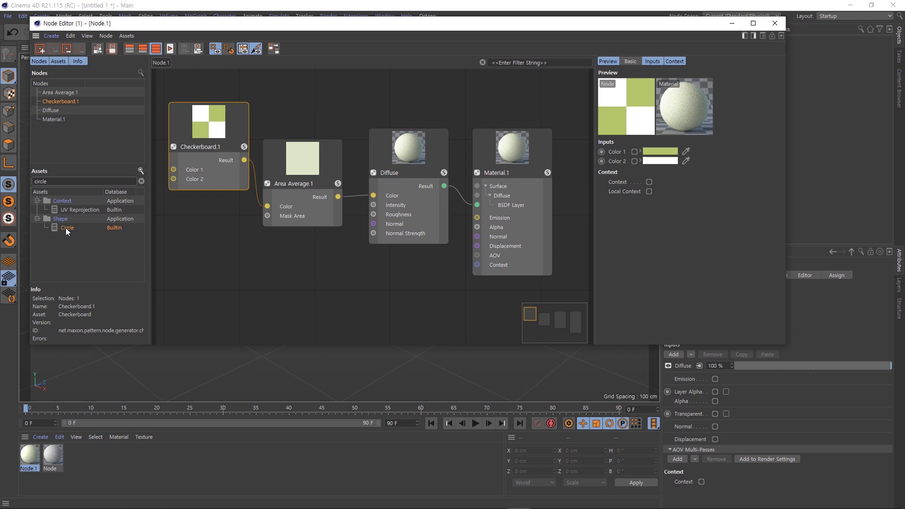
{"action": "mouse_move", "coordinate": [66, 228]}
{"action": "left_mouse_down"}
{"action": "mouse_move", "coordinate": [193, 266]}
{"action": "mouse_move", "coordinate": [219, 231]}
{"action": "left_mouse_up"}
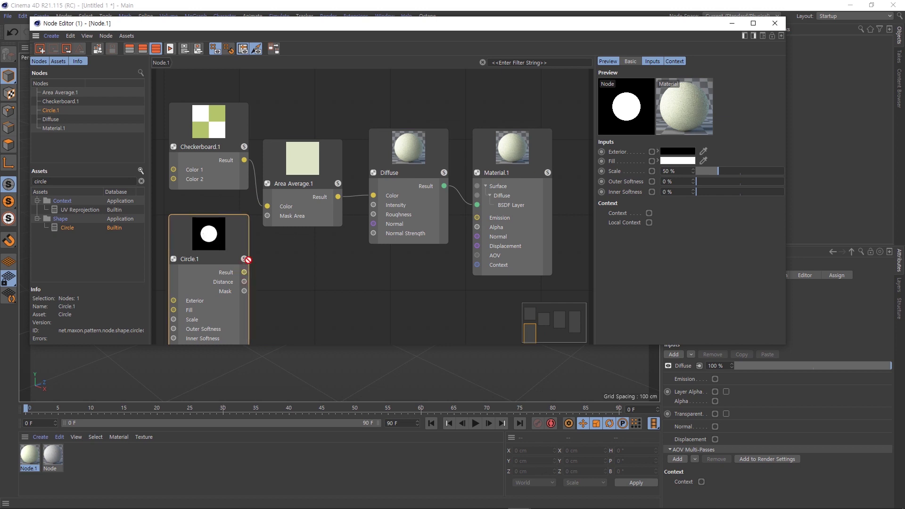
{"action": "left_click_drag", "start_coordinate": [258, 233], "coordinate": [272, 216]}
{"action": "middle_click_drag", "start_coordinate": [273, 257], "coordinate": [351, 249]}
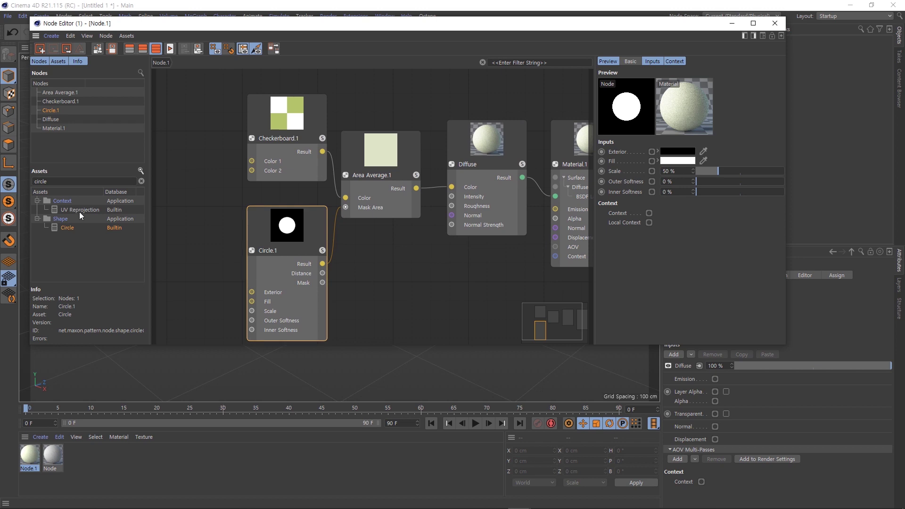
{"action": "double_click", "coordinate": [85, 182]}
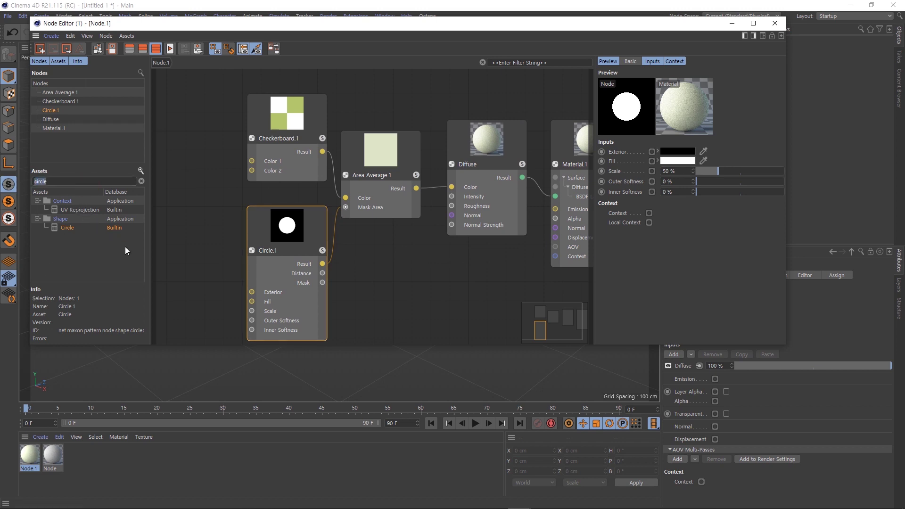
{"action": "type", "text": "UV"}
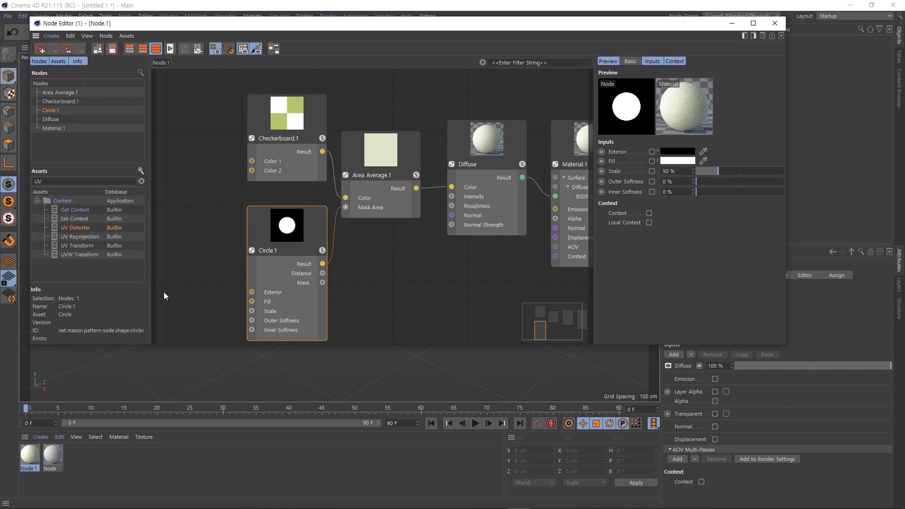
- Add a UV Transform node and wire its Result into Circle.1's Local Context
{"action": "left_click_drag", "start_coordinate": [86, 244], "coordinate": [188, 227]}
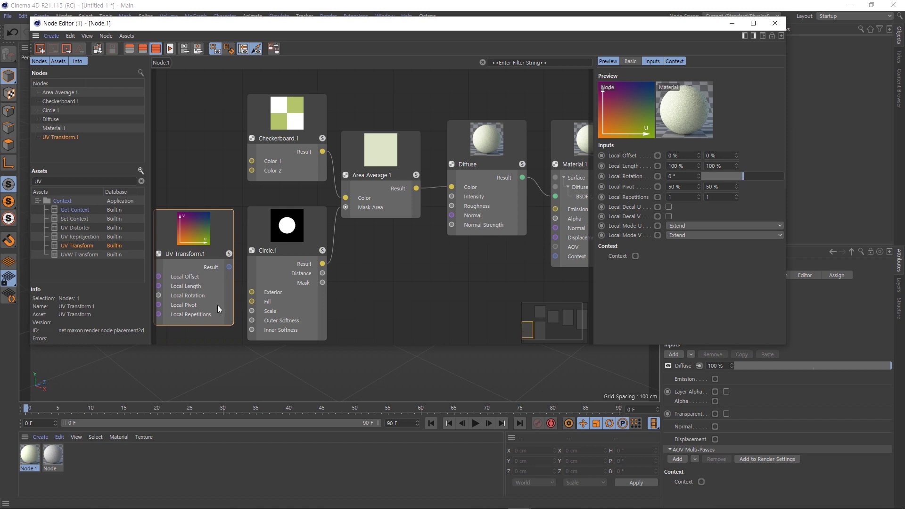
{"action": "mouse_move", "coordinate": [229, 267]}
{"action": "left_mouse_down"}
{"action": "mouse_move", "coordinate": [254, 341]}
{"action": "mouse_move", "coordinate": [254, 279]}
{"action": "left_mouse_up"}
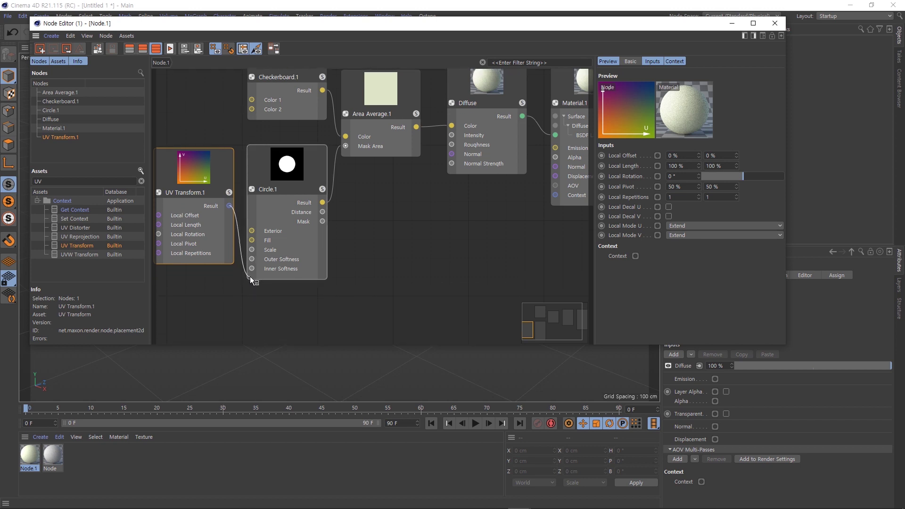
{"action": "left_click_drag", "start_coordinate": [255, 279], "coordinate": [258, 281]}
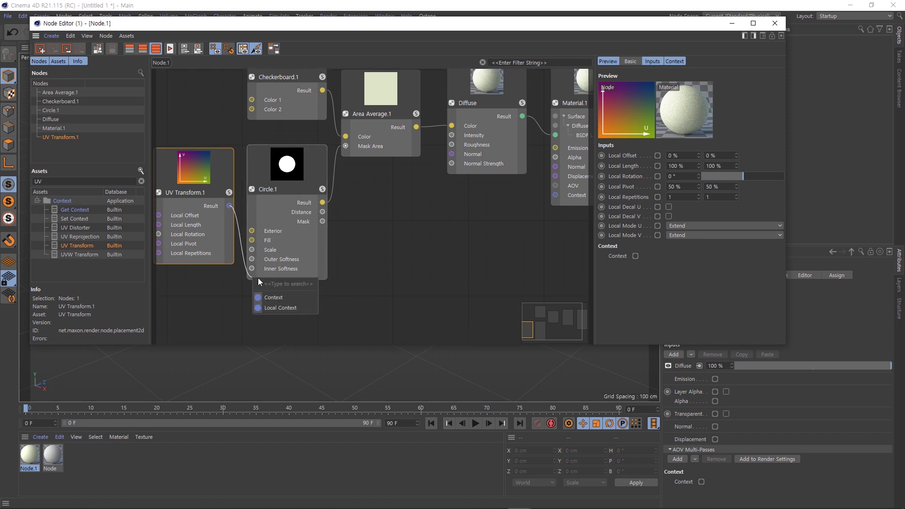
{"action": "left_click", "coordinate": [277, 308]}
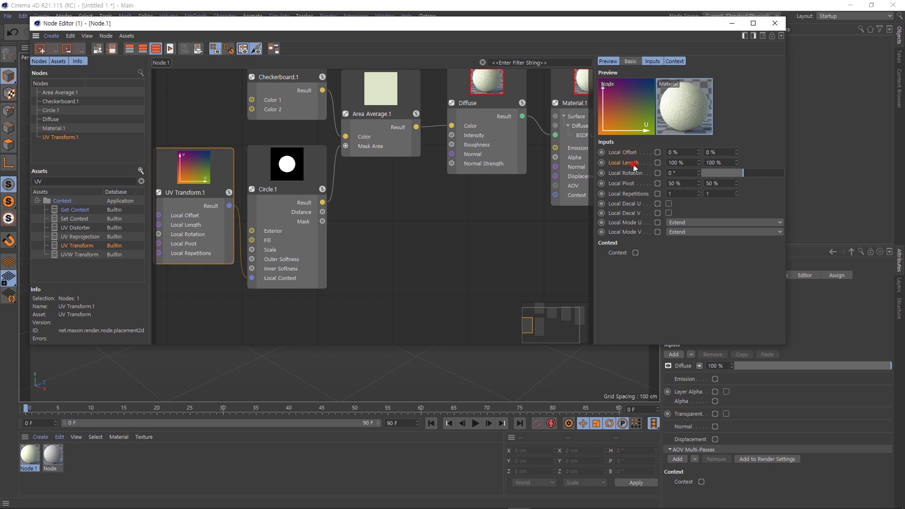
- Set the UV Transform's Local Offset to 27%/16% and Local Length U to 48%
{"action": "mouse_move", "coordinate": [698, 151]}
{"action": "left_mouse_down"}
{"action": "mouse_move", "coordinate": [749, 152]}
{"action": "mouse_move", "coordinate": [659, 162]}
{"action": "mouse_move", "coordinate": [687, 162]}
{"action": "left_mouse_up"}
{"action": "middle_click_drag", "start_coordinate": [377, 235], "coordinate": [411, 269]}
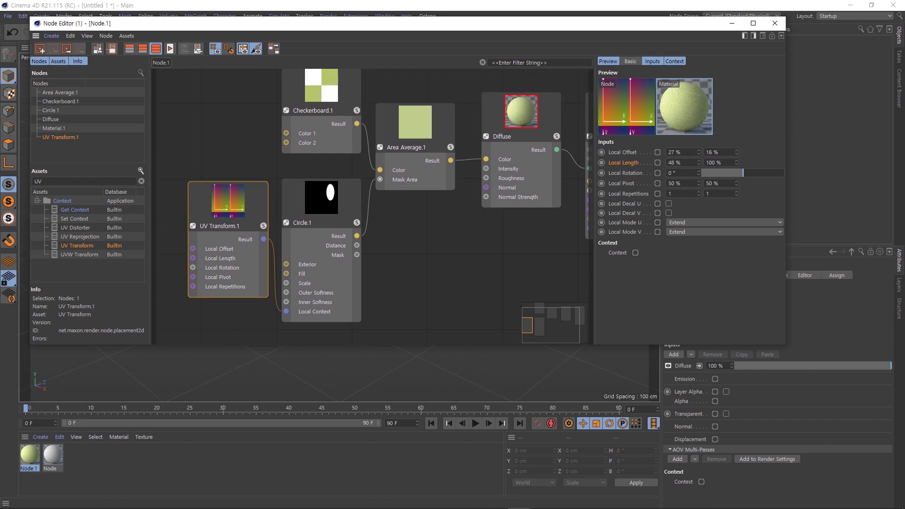
{"action": "middle_click_drag", "start_coordinate": [227, 80], "coordinate": [219, 112]}
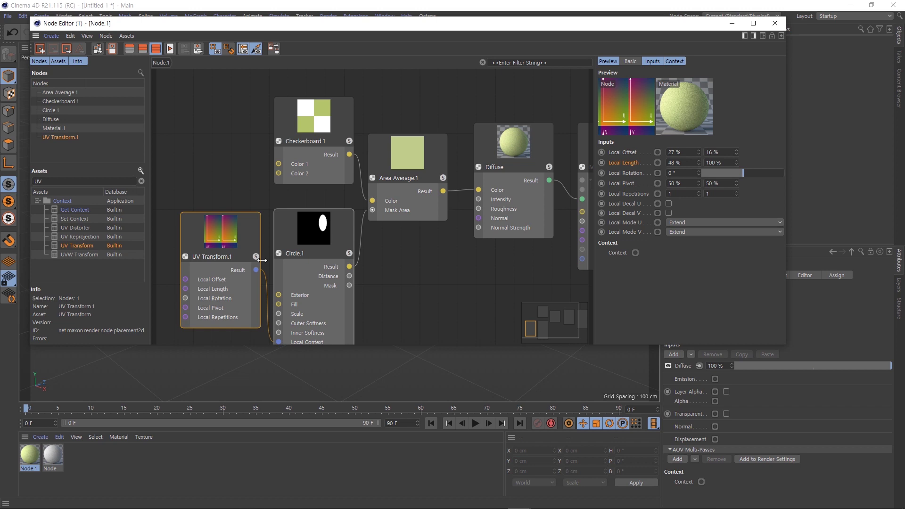
- Inspect Area Average.1's Color input and Checkerboard.1's colours, then reselect Area Average.1
{"action": "left_click", "coordinate": [411, 156]}
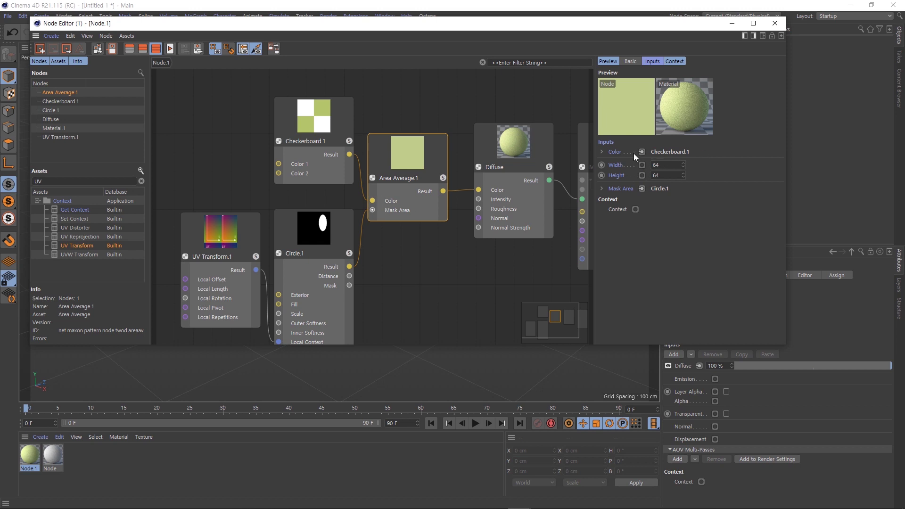
{"action": "left_click", "coordinate": [602, 151]}
{"action": "left_click", "coordinate": [312, 168]}
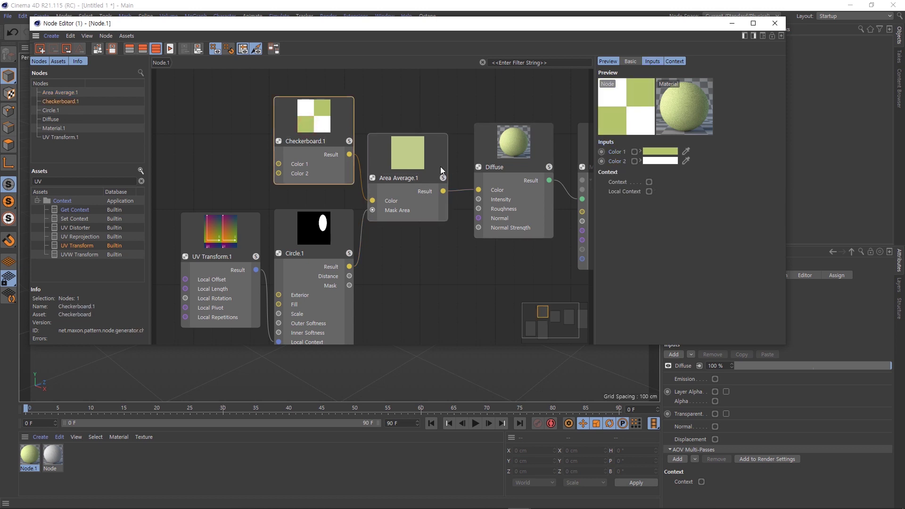
{"action": "left_click", "coordinate": [420, 158]}
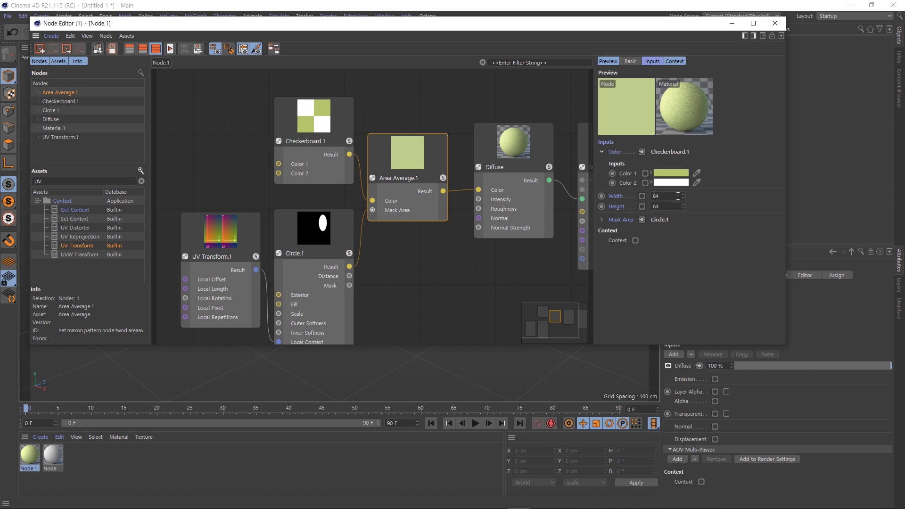
{"action": "key", "text": "ctrl+F1"}
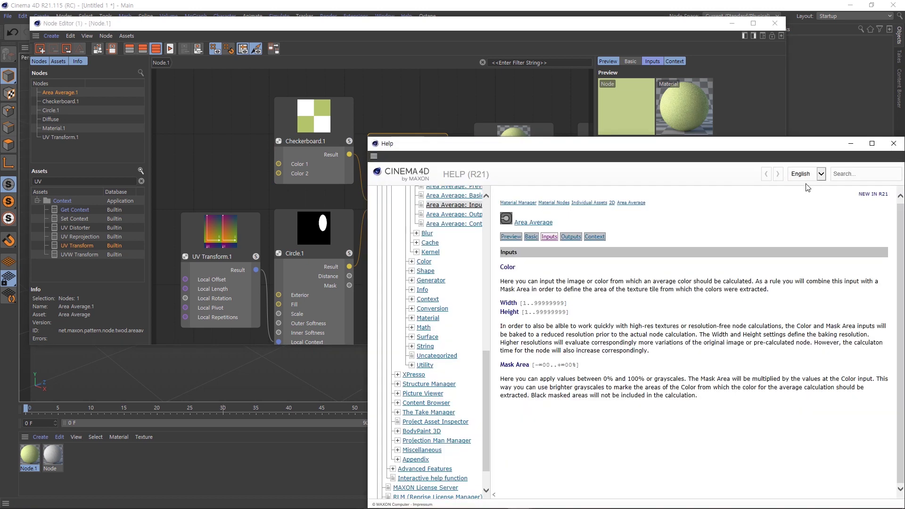
{"action": "left_click", "coordinate": [823, 177]}
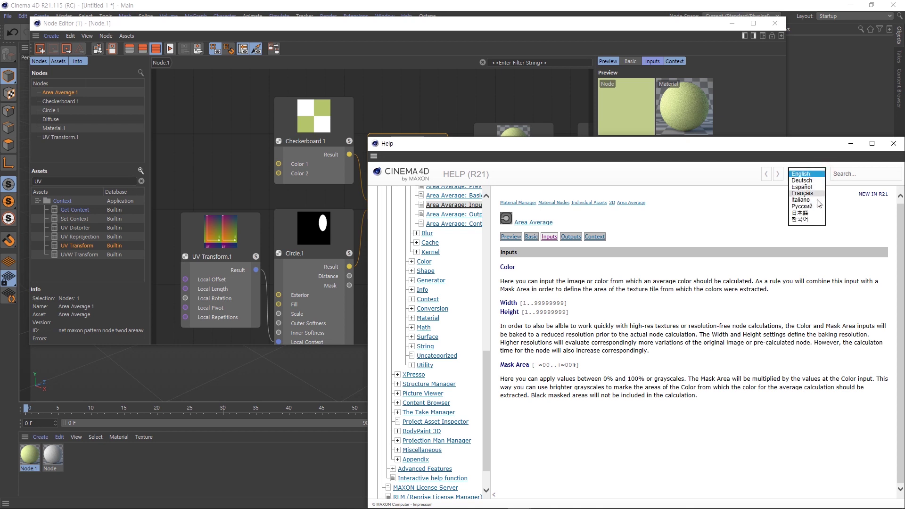
{"action": "left_click", "coordinate": [803, 221]}
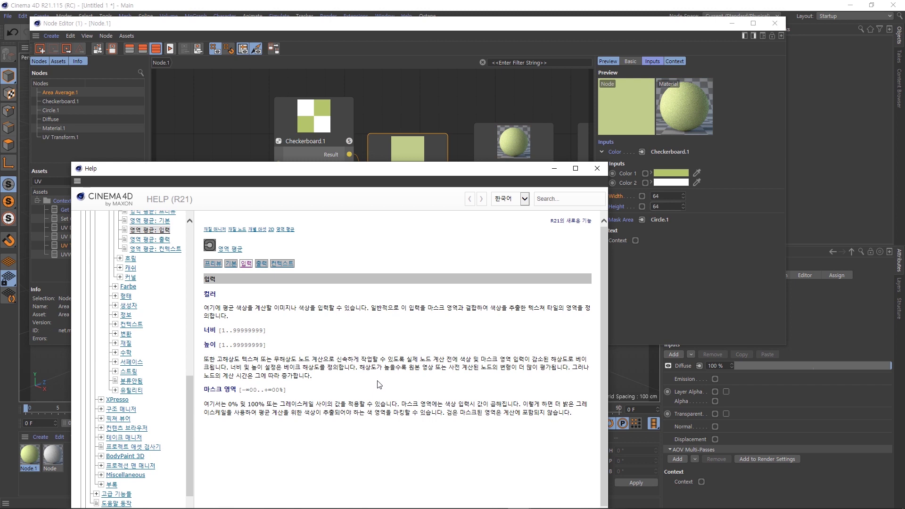
{"action": "left_click_drag", "start_coordinate": [360, 367], "coordinate": [394, 368]}
{"action": "left_click_drag", "start_coordinate": [538, 174], "coordinate": [489, 194]}
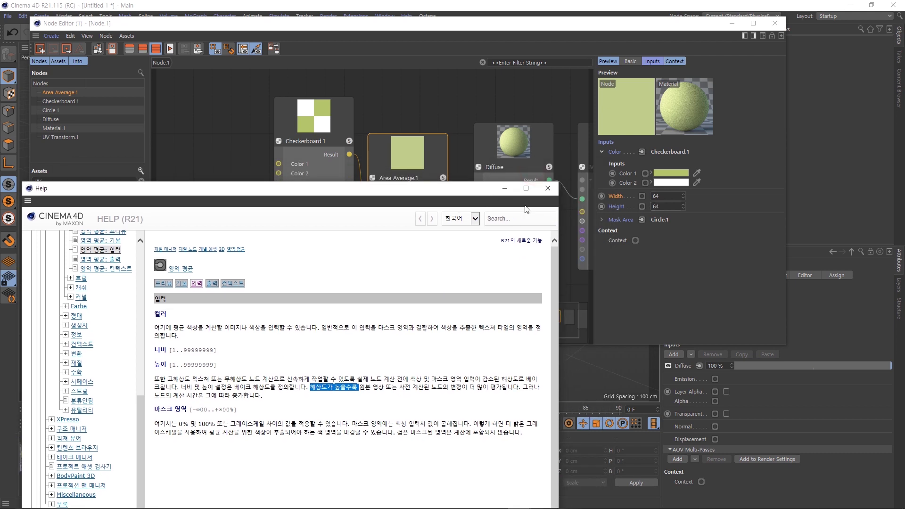
{"action": "left_click", "coordinate": [546, 189]}
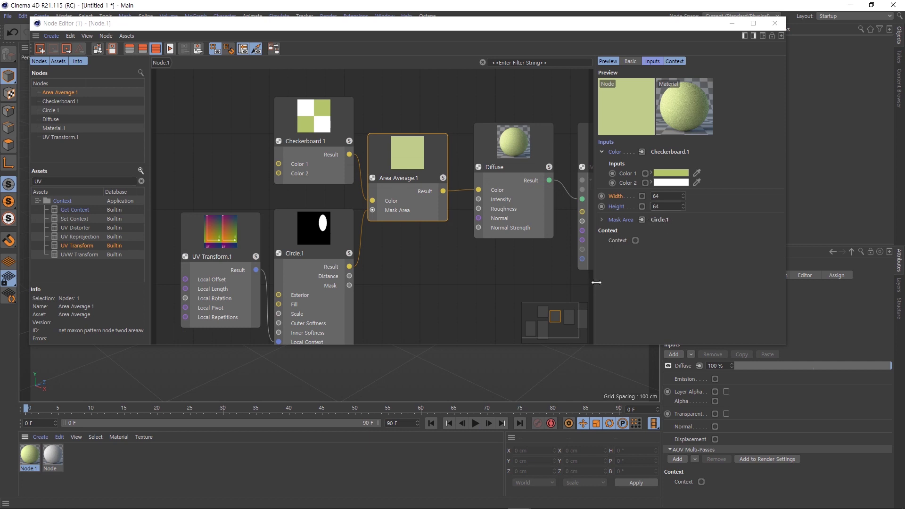
- Clear the 'UV' filter from the Assets search field
{"action": "left_click", "coordinate": [414, 194]}
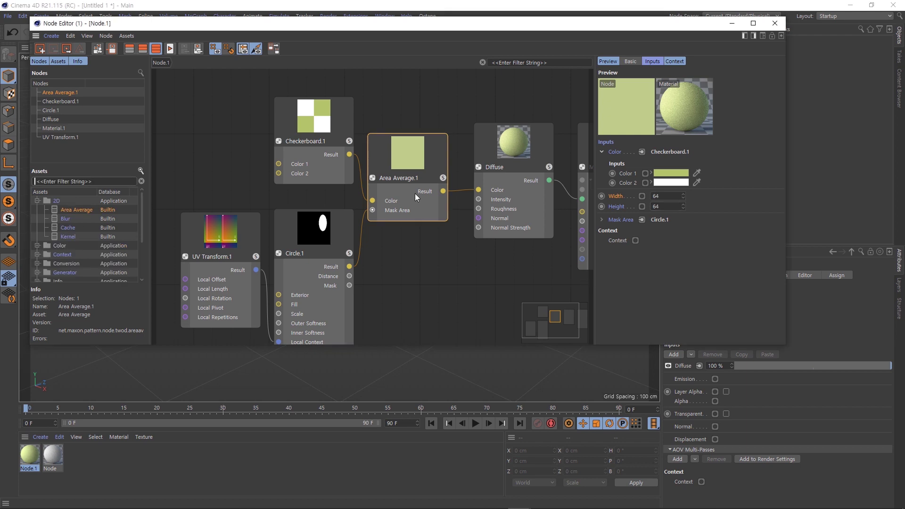